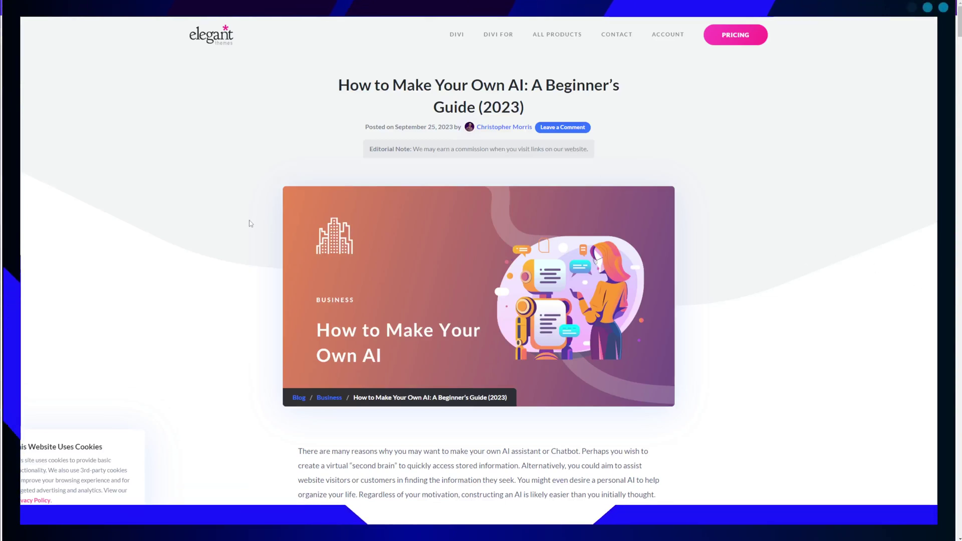
Step: Scroll the article past the table of contents to the Chatbase section, then go to the Chatbase website
scroll(250, 223, "down", 3)
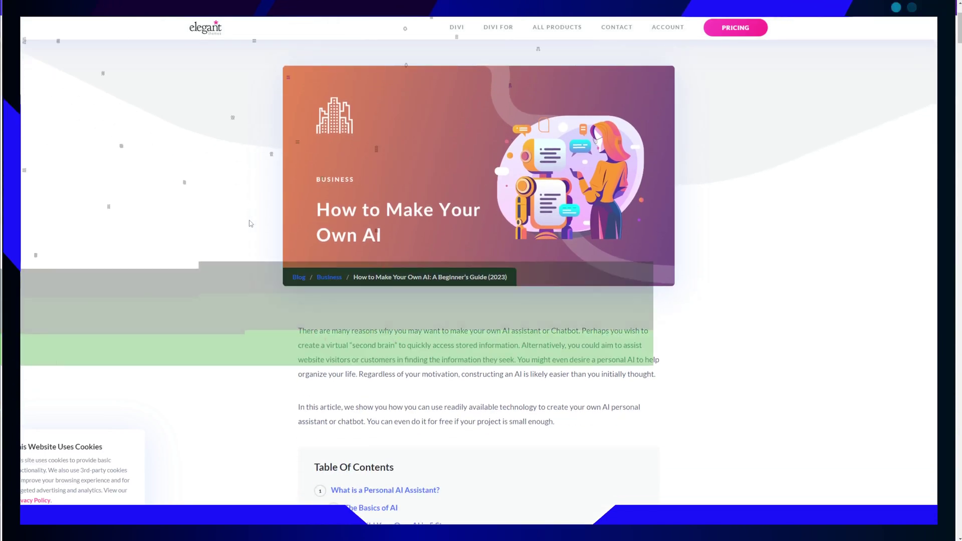
scroll(251, 223, "down", 3)
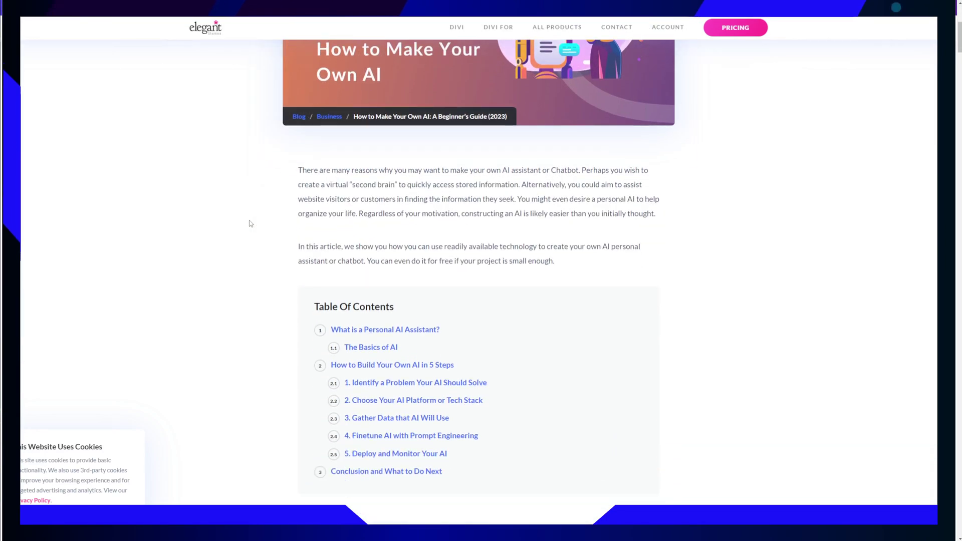
scroll(251, 223, "down", 1)
scroll(251, 224, "down", 1)
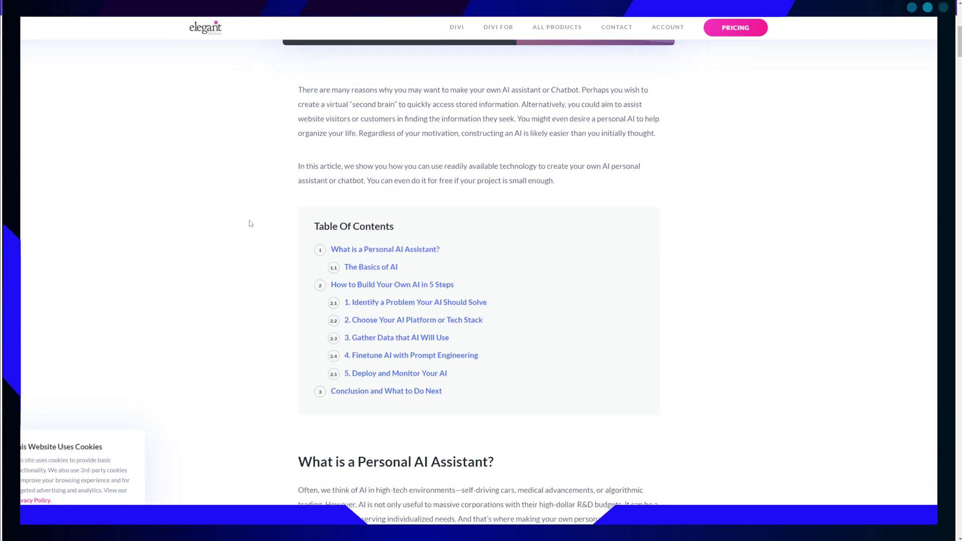
scroll(251, 223, "down", 5)
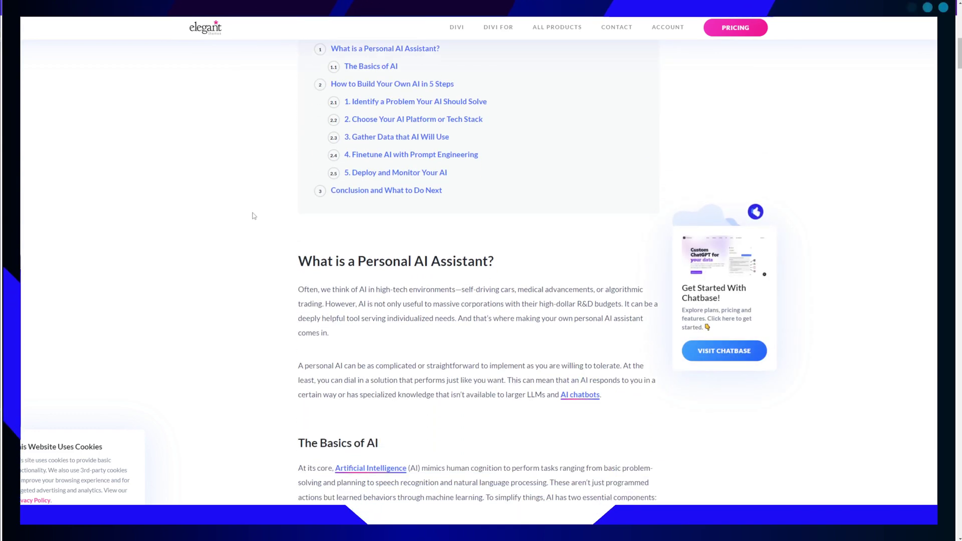
scroll(253, 216, "down", 1)
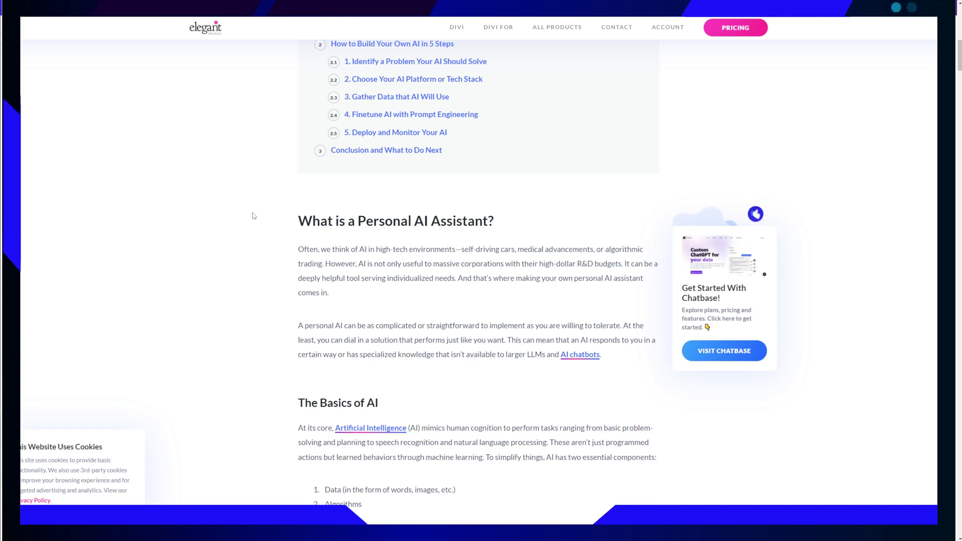
scroll(253, 216, "down", 3)
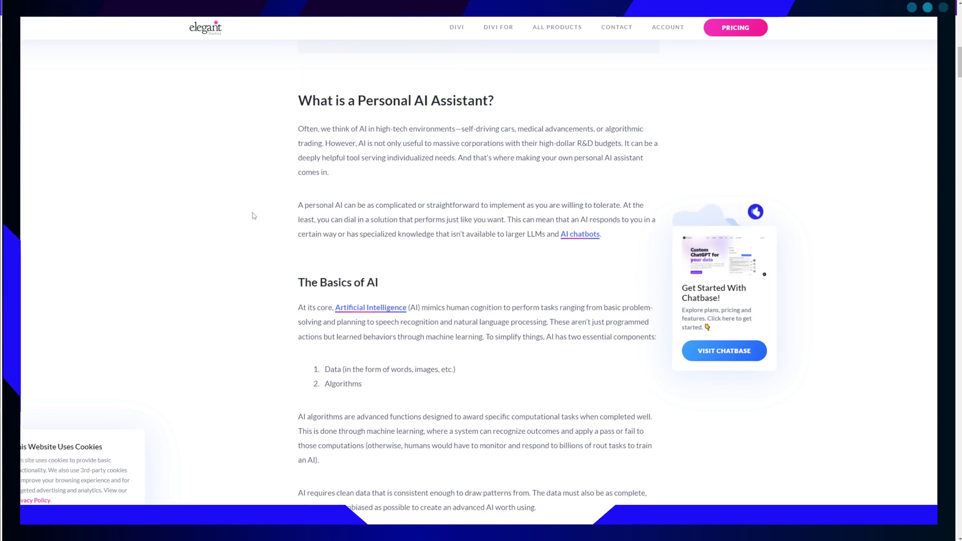
scroll(253, 216, "down", 9)
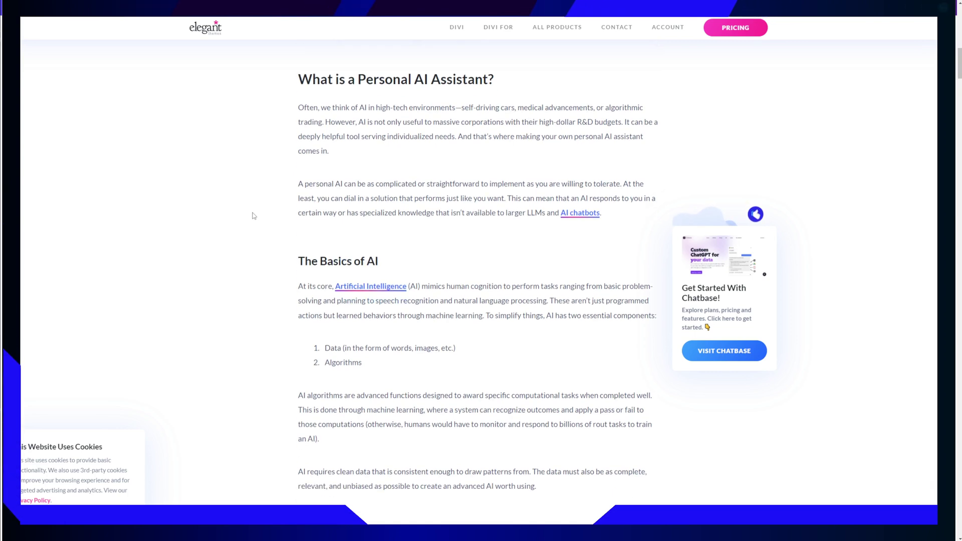
scroll(253, 216, "down", 13)
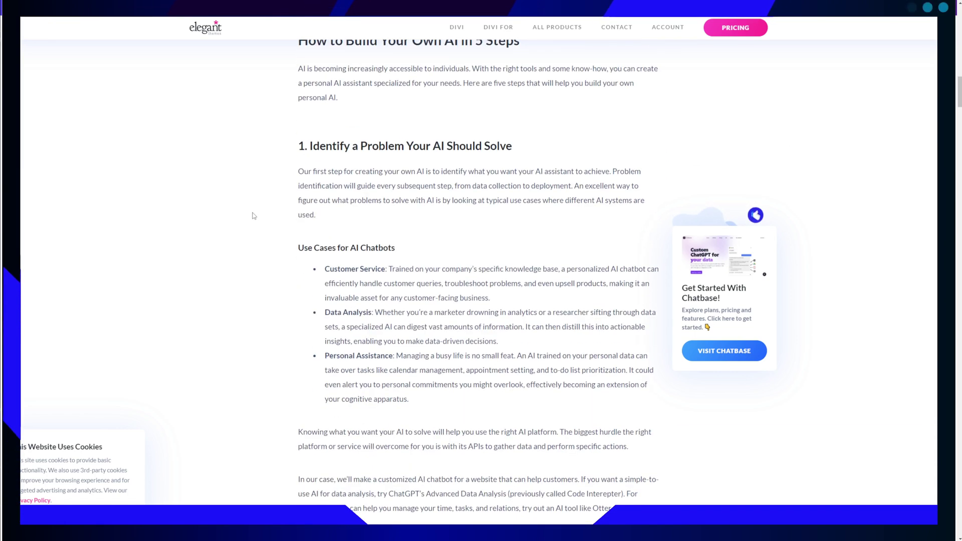
scroll(253, 216, "down", 3)
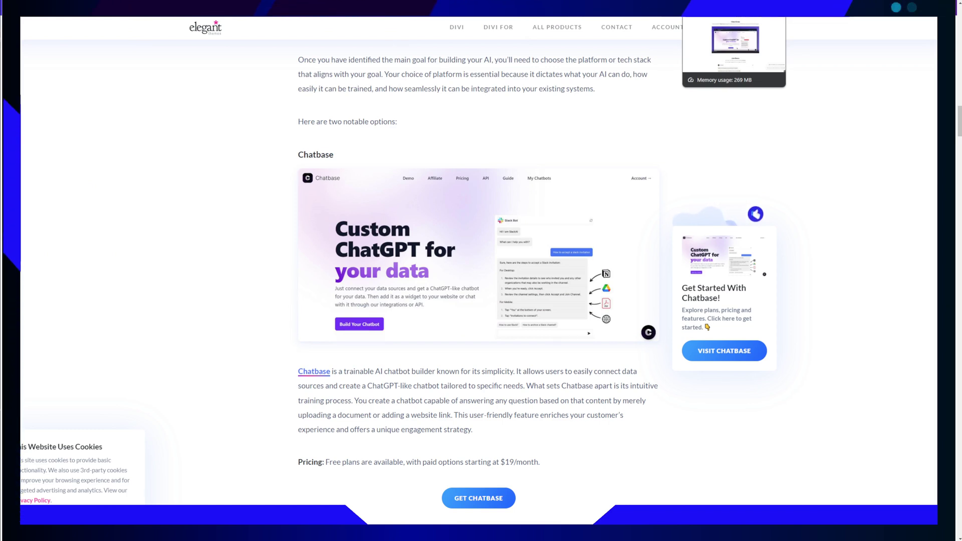
left_click(722, 8)
Step: Bring the homepage's Video Demo section into view and start the demo video
scroll(659, 32, "up", 12)
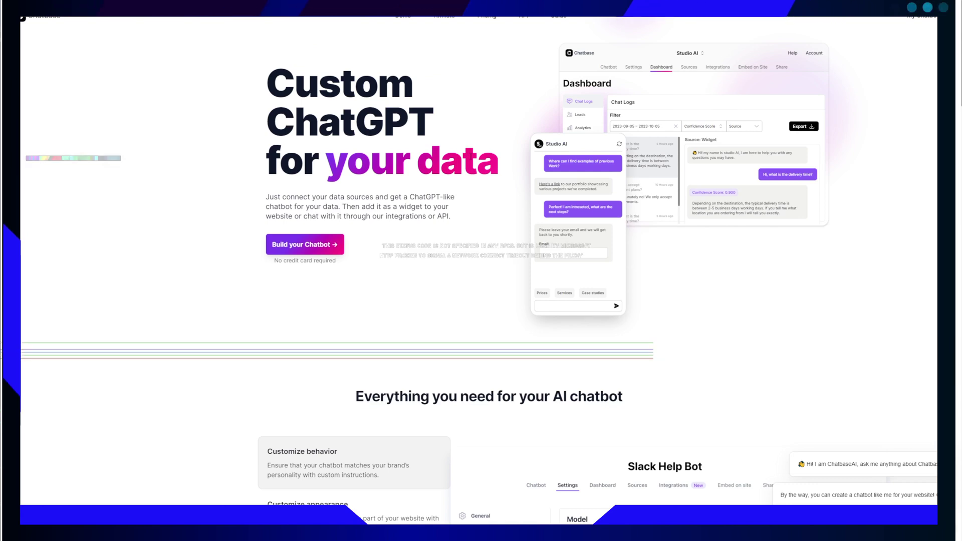
scroll(470, 160, "down", 4)
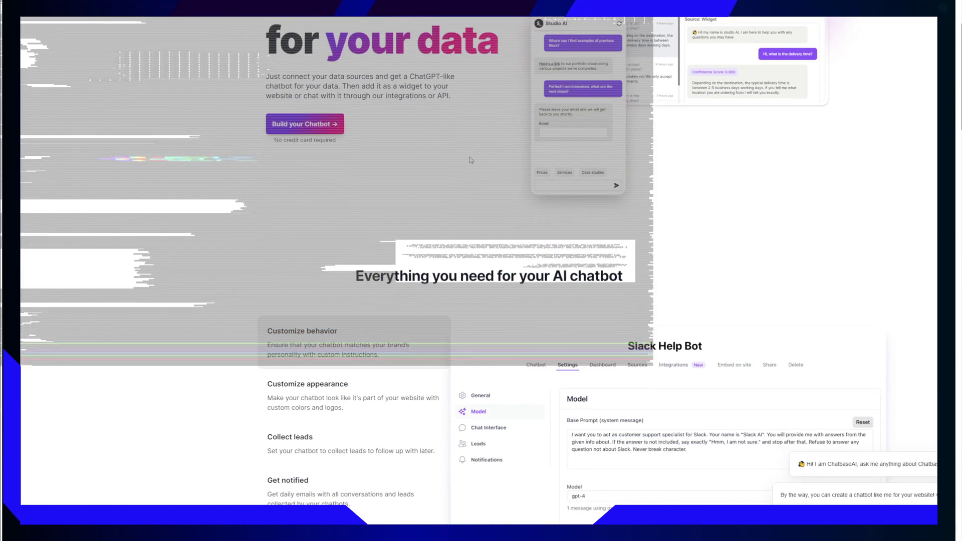
scroll(471, 160, "down", 7)
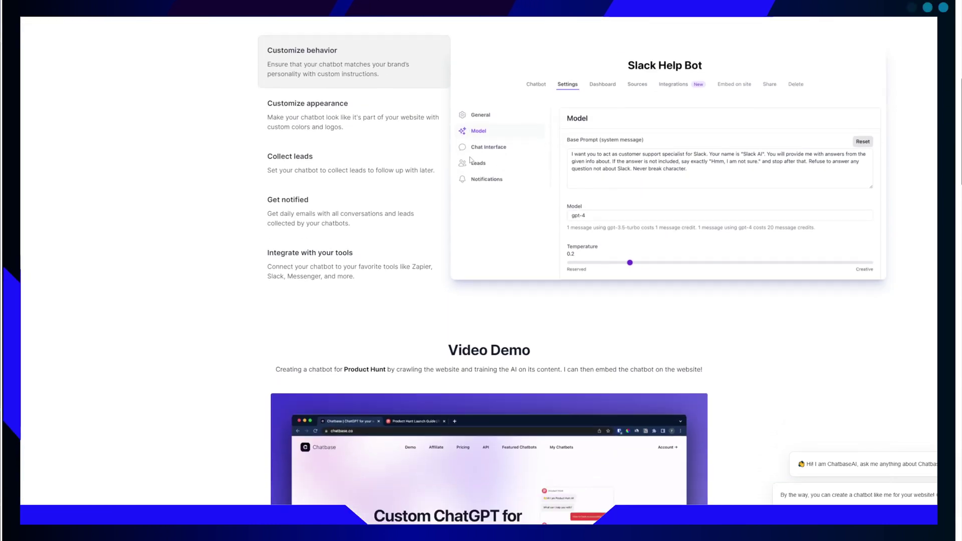
scroll(471, 160, "down", 3)
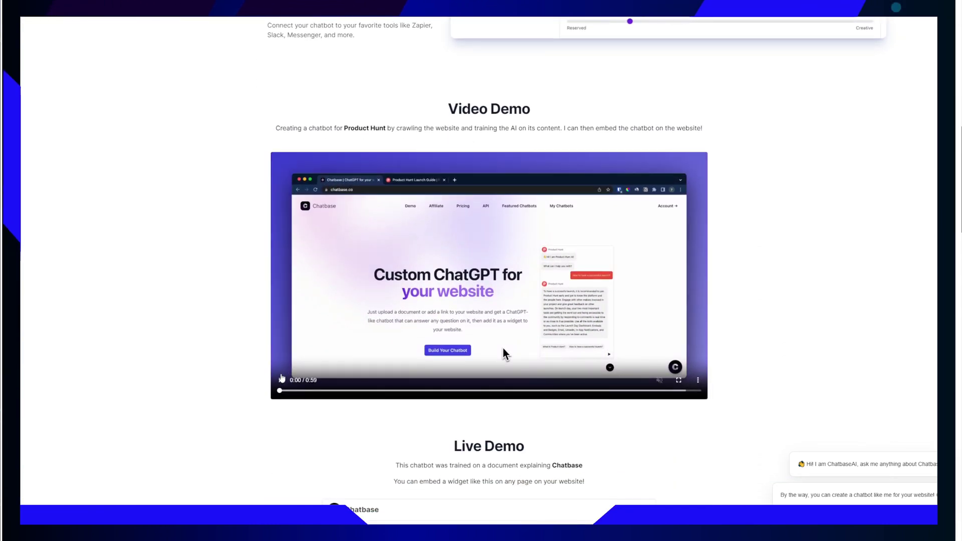
left_click(304, 391)
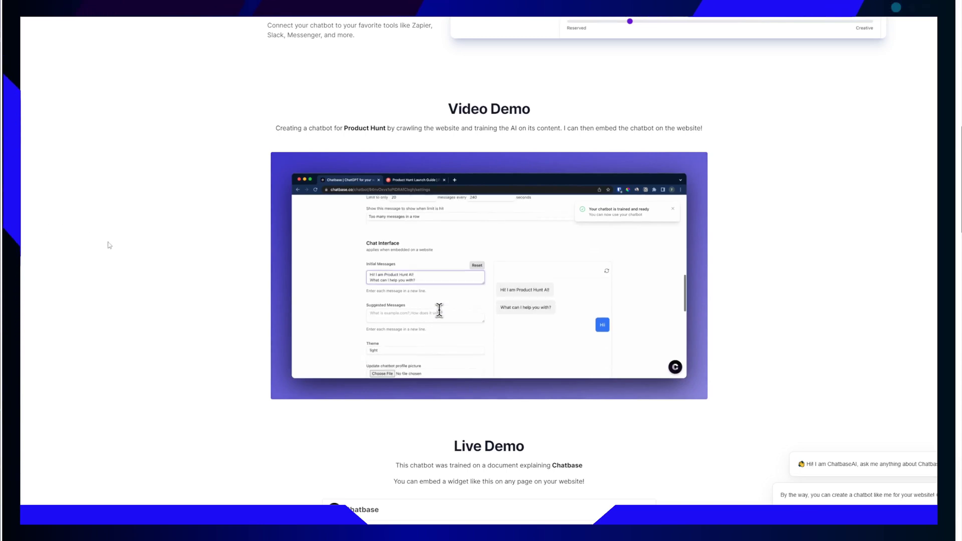
scroll(109, 246, "up", 1)
scroll(110, 246, "down", 2)
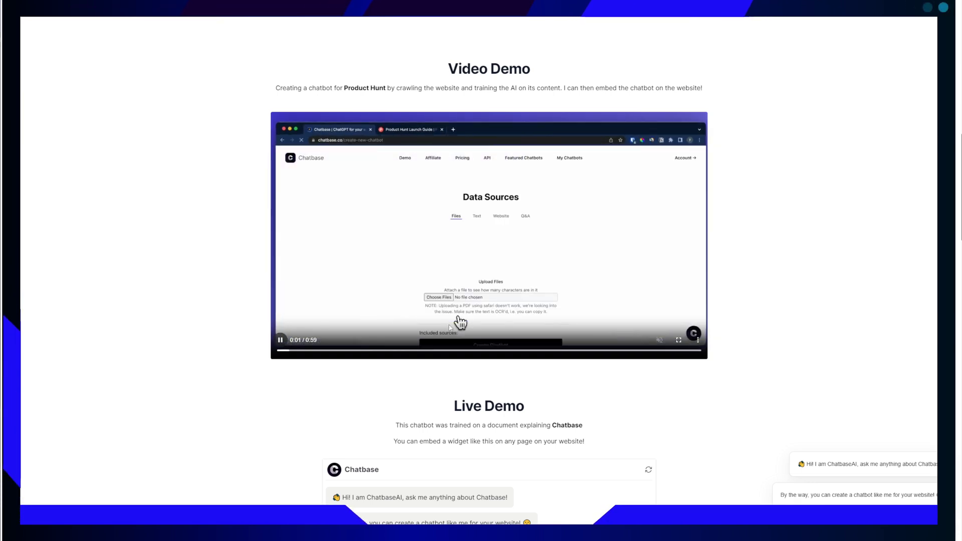
scroll(270, 318, "up", 5)
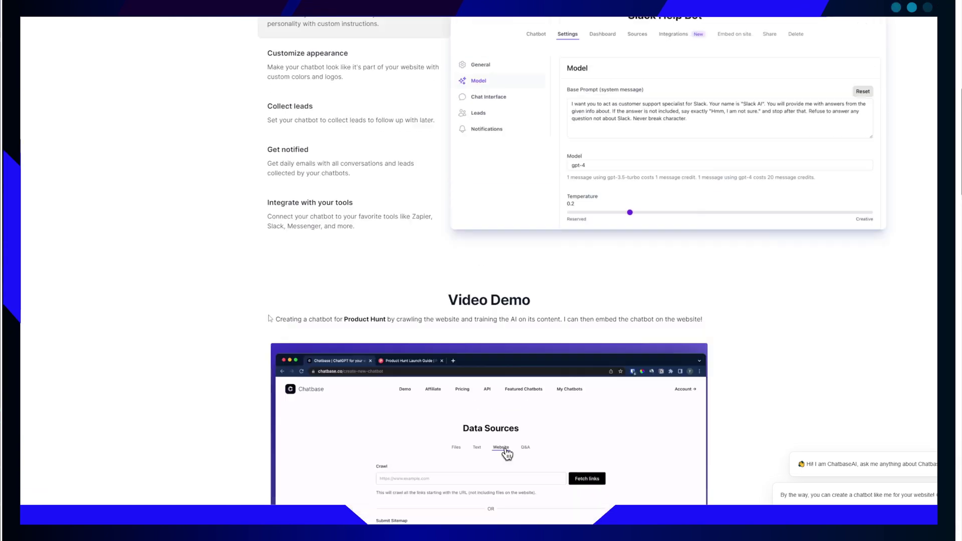
scroll(271, 317, "up", 10)
Step: Start a new chatbot and compare the Text, Website and Files sources, ending on the empty Text box
left_click(302, 243)
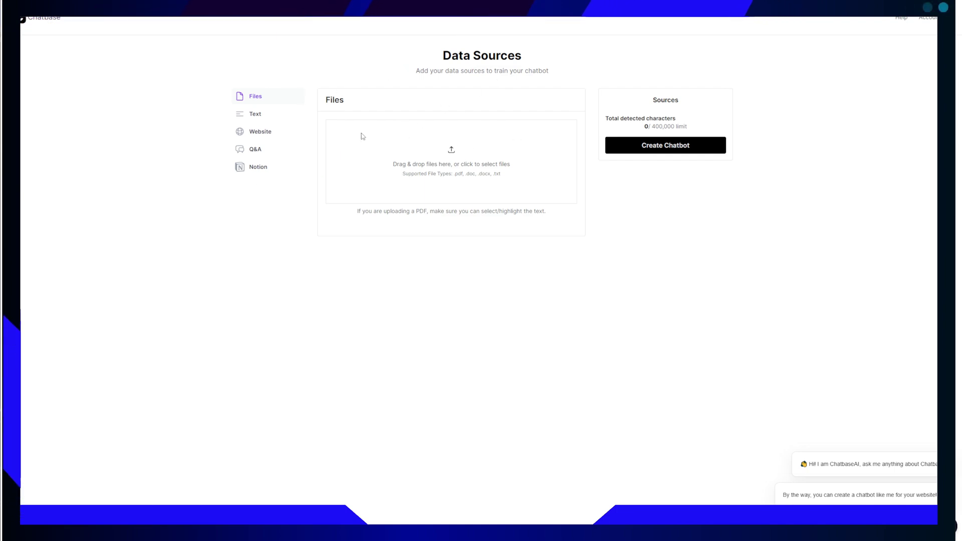
left_click(256, 116)
left_click(259, 132)
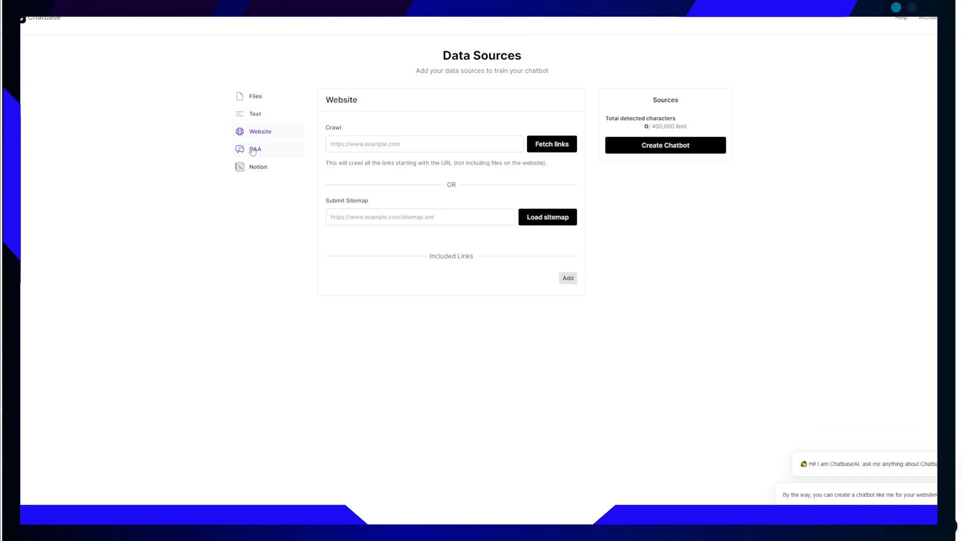
left_click(254, 114)
left_click(256, 99)
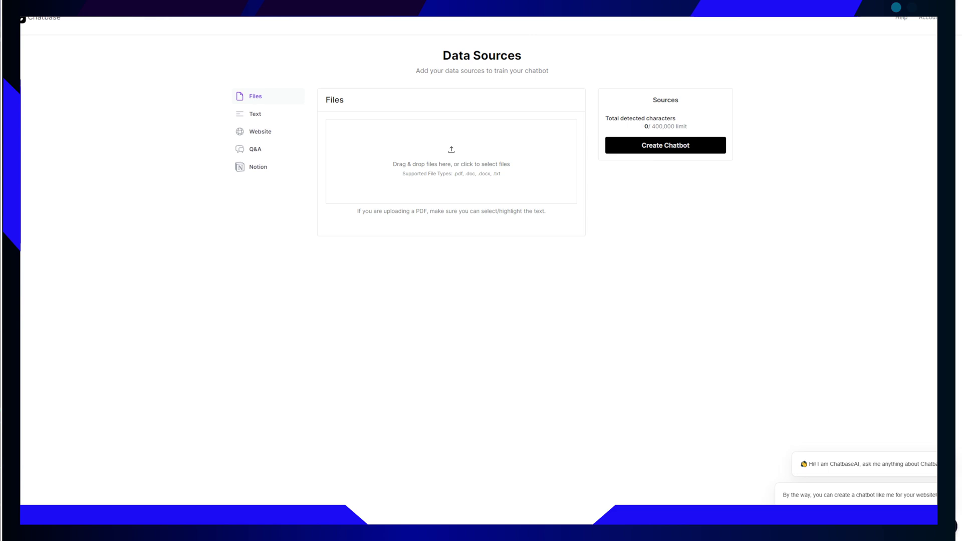
left_click(256, 115)
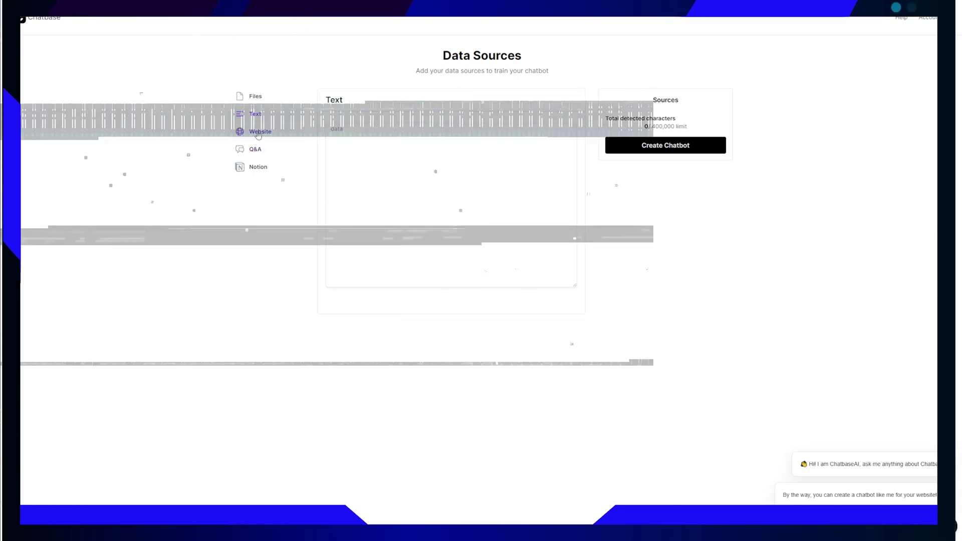
left_click(256, 149)
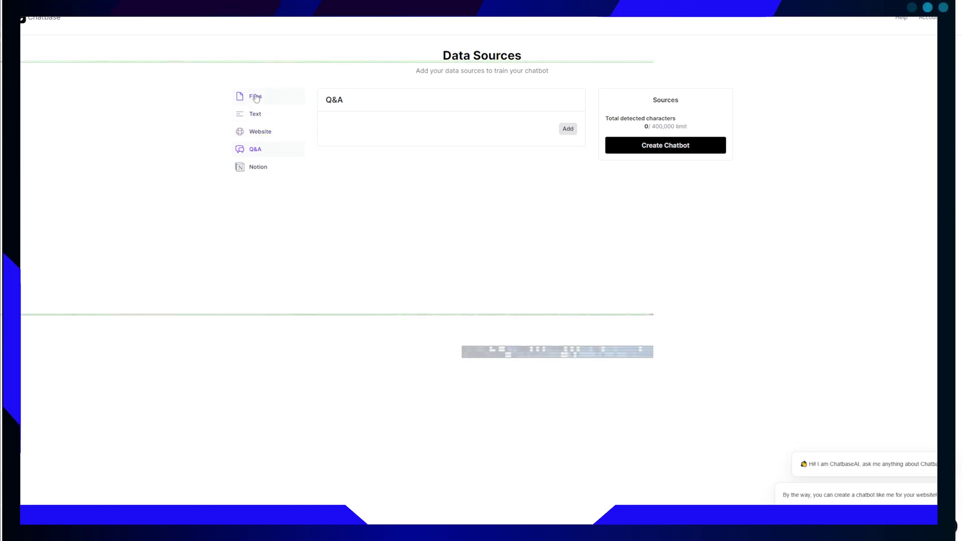
left_click(256, 98)
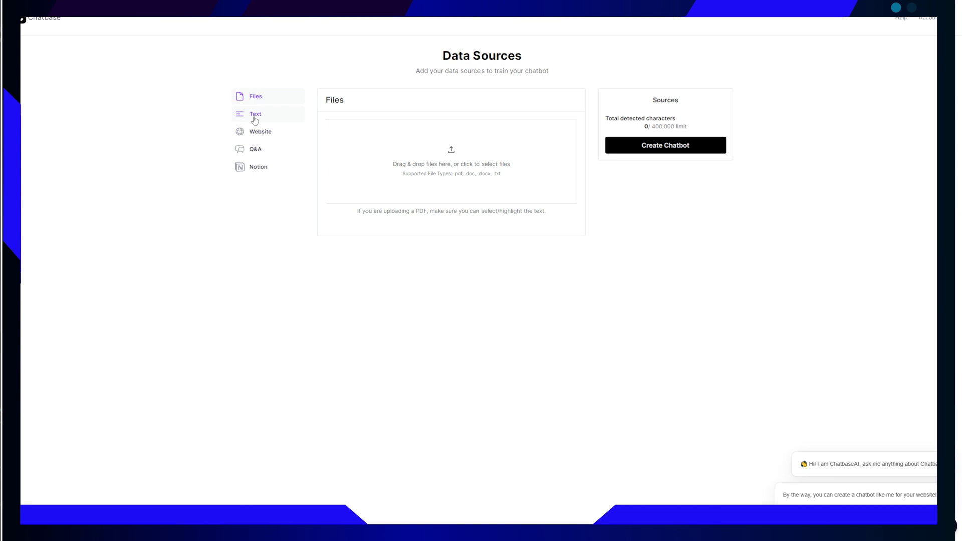
left_click(255, 121)
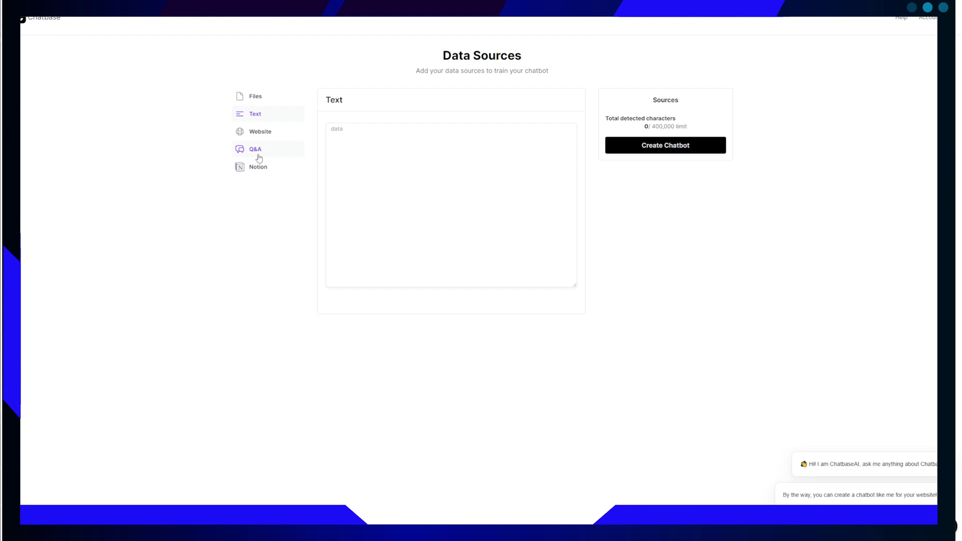
left_click(258, 156)
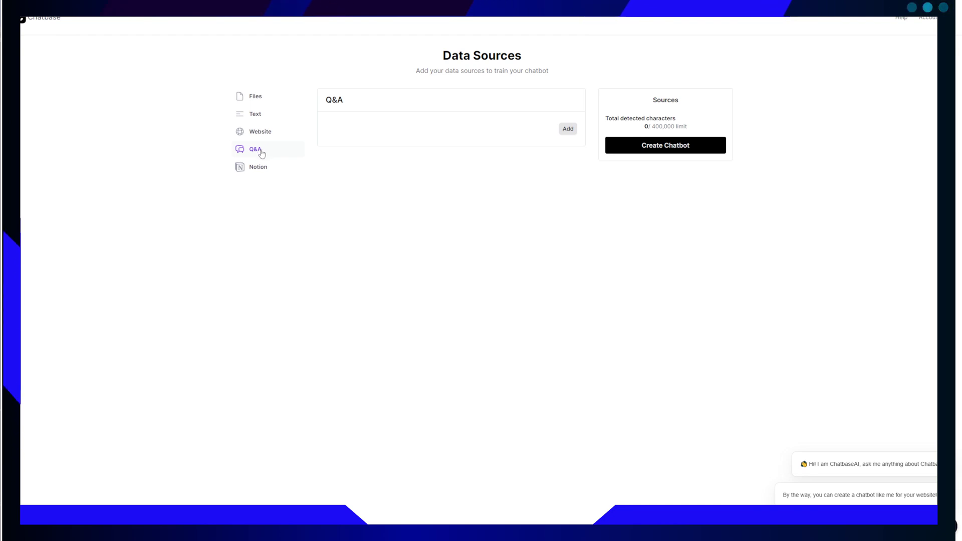
Step: Switch between the Files, Website and Text data source panels
left_click(255, 99)
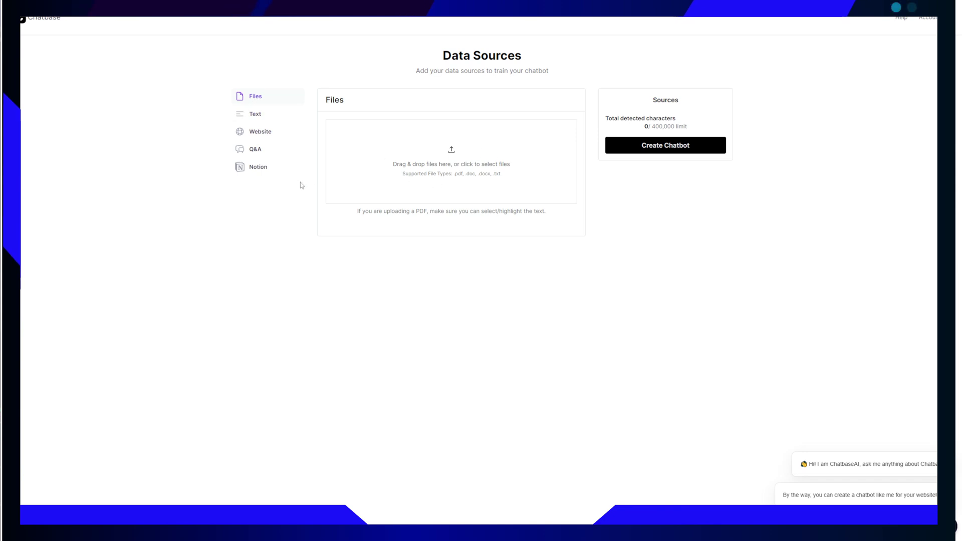
left_click(264, 132)
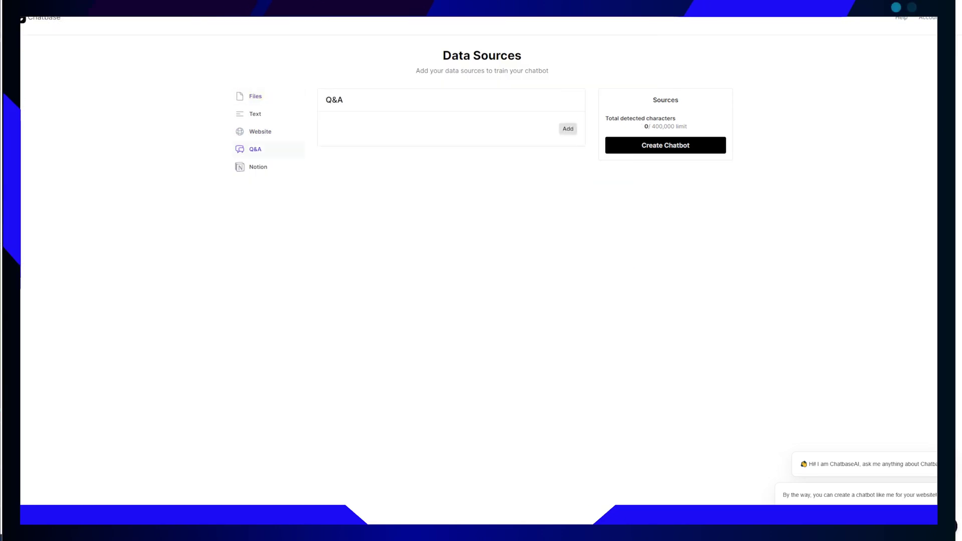
left_click(255, 114)
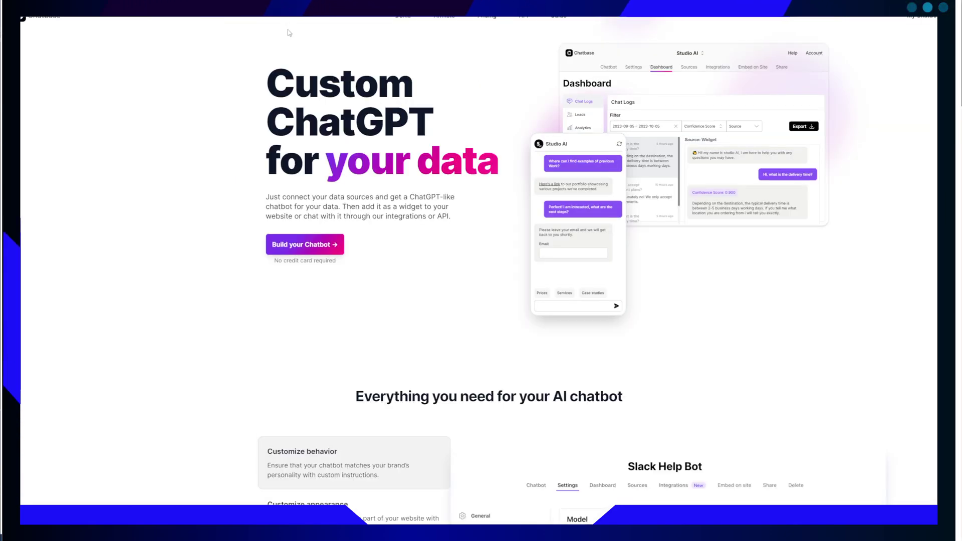
Step: Scroll down the Chatbase homepage to the playing Video Demo section
scroll(327, 114, "down", 3)
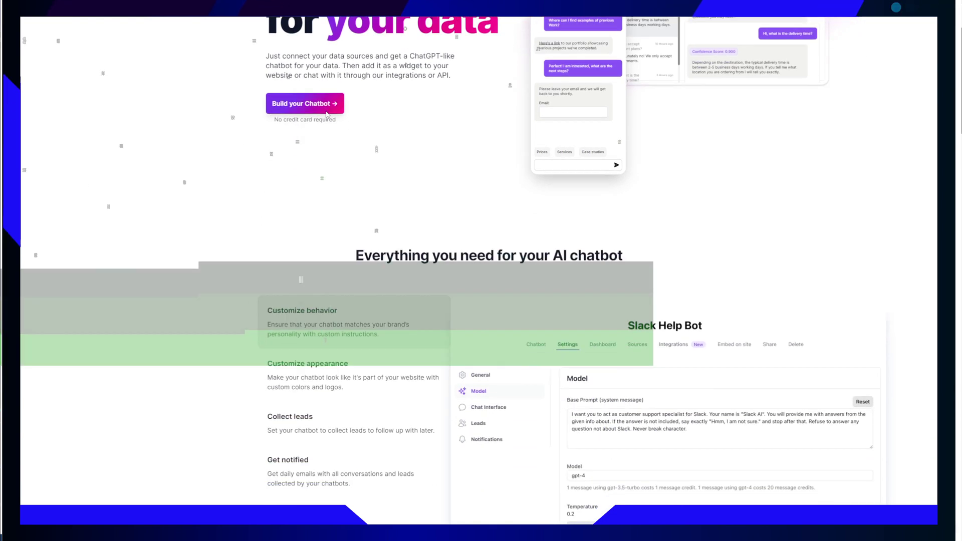
scroll(326, 115, "down", 3)
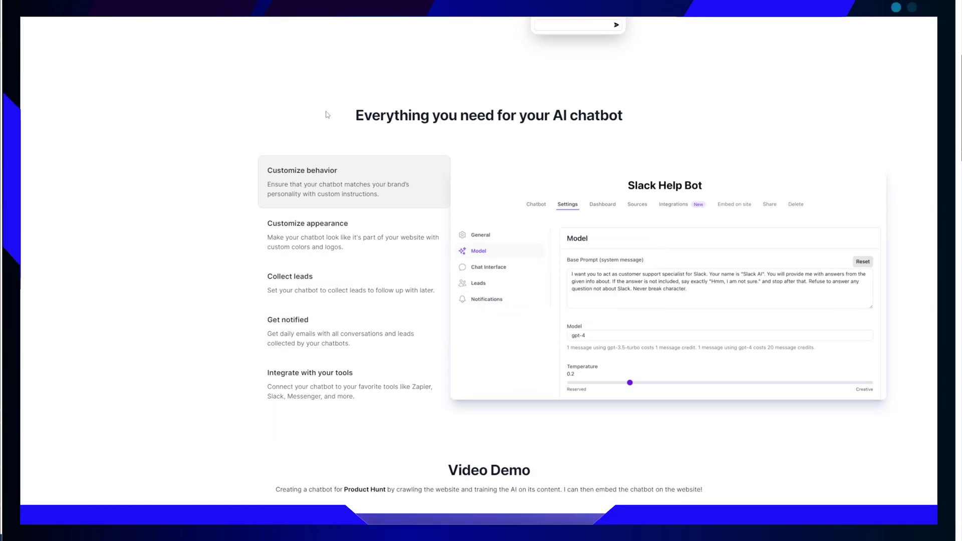
scroll(327, 114, "down", 3)
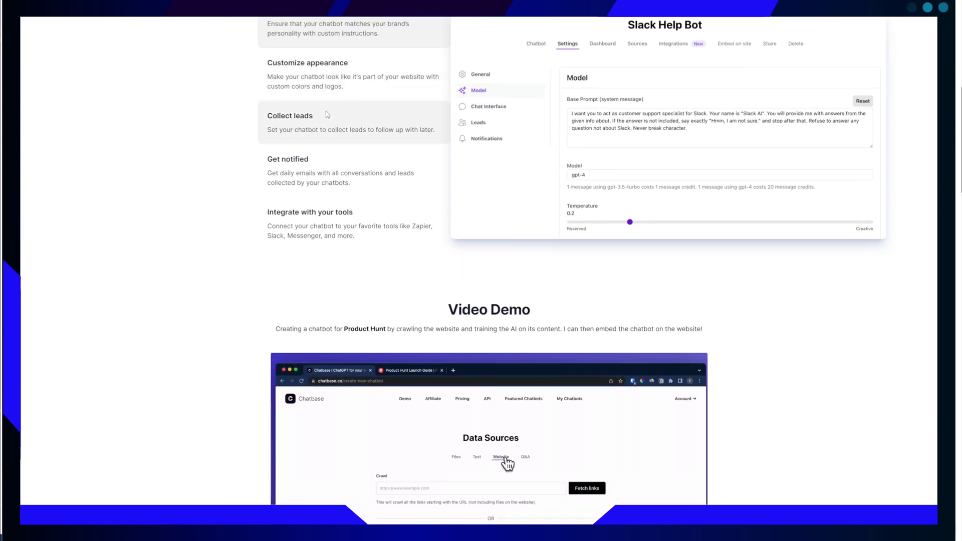
scroll(327, 115, "down", 5)
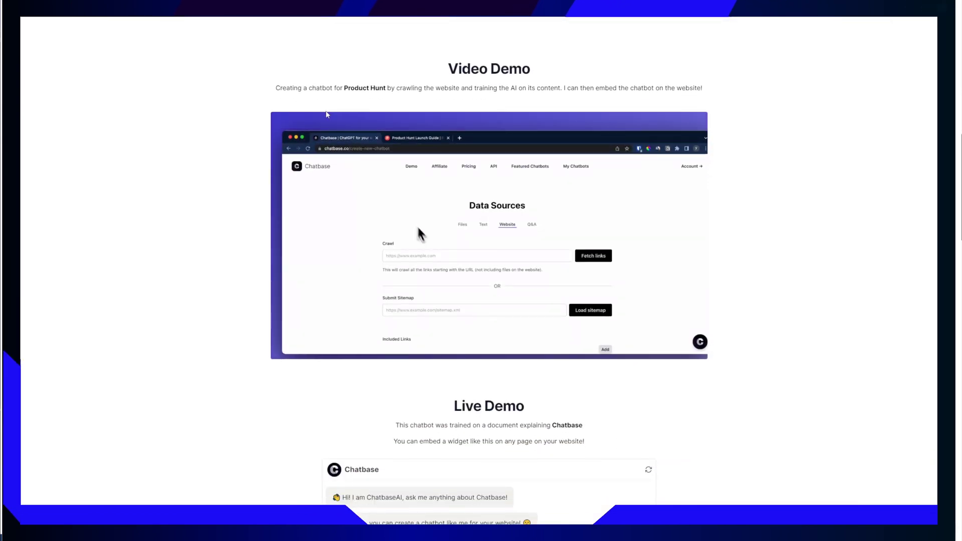
scroll(327, 115, "down", 1)
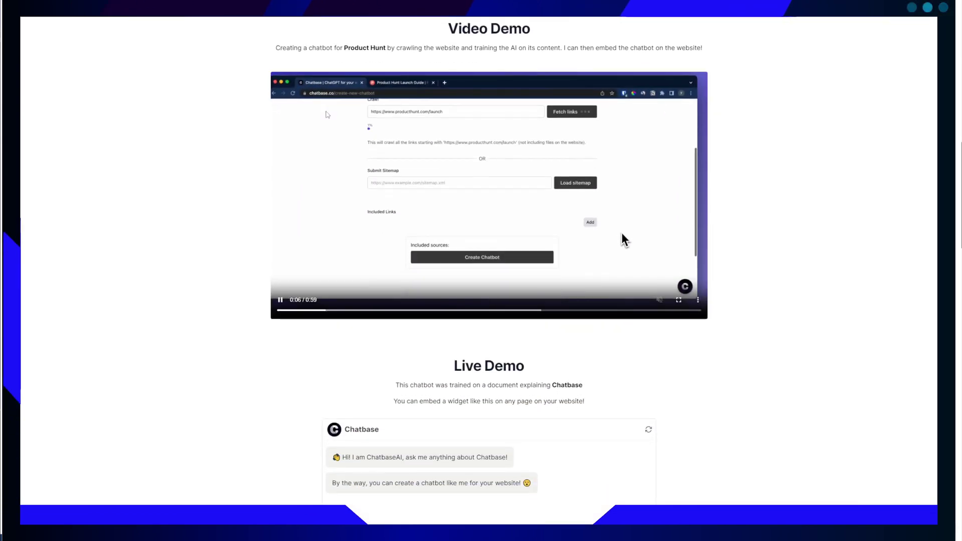